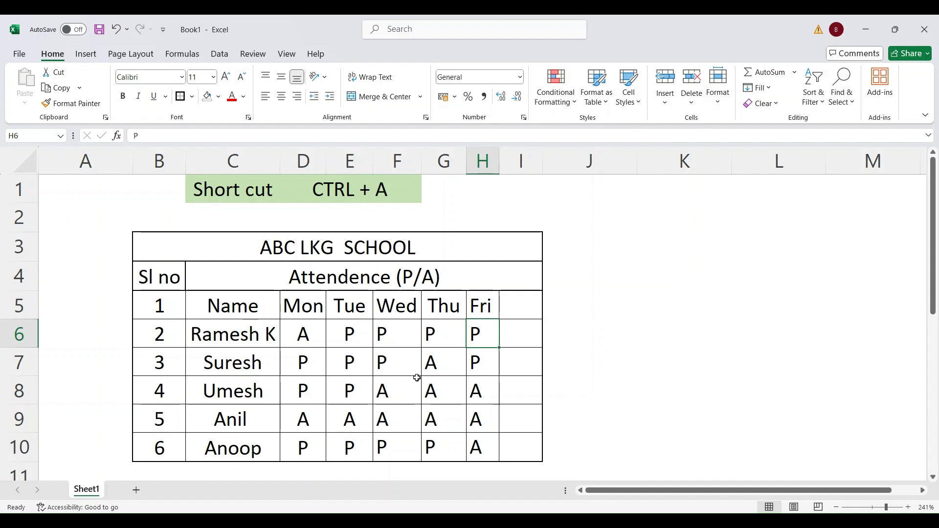
# - Select the whole attendance table around cell H6, and the entire worksheet starting from empty cell K4
pyautogui.hotkey('ctrl', 'a')
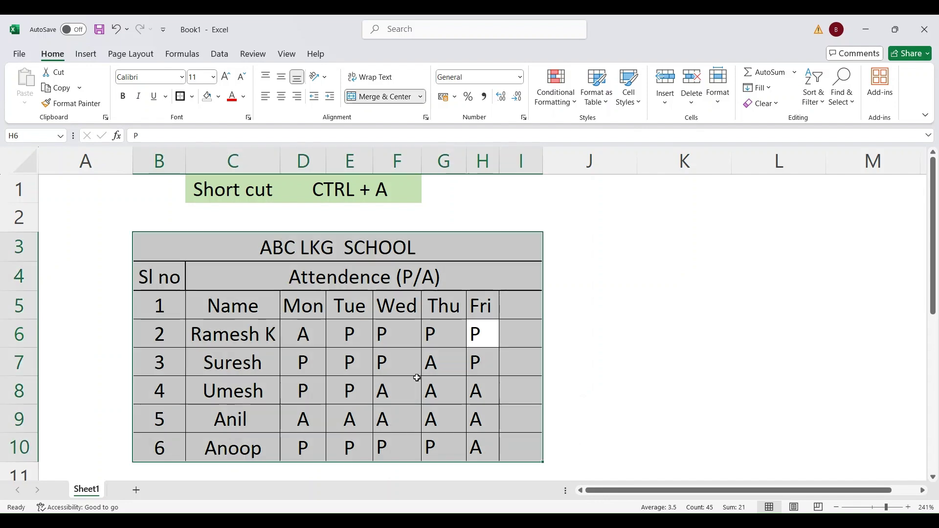
pyautogui.moveTo(266, 190); pyautogui.dragTo(392, 181)
pyautogui.moveTo(314, 189); pyautogui.dragTo(398, 184)
pyautogui.click(669, 280)
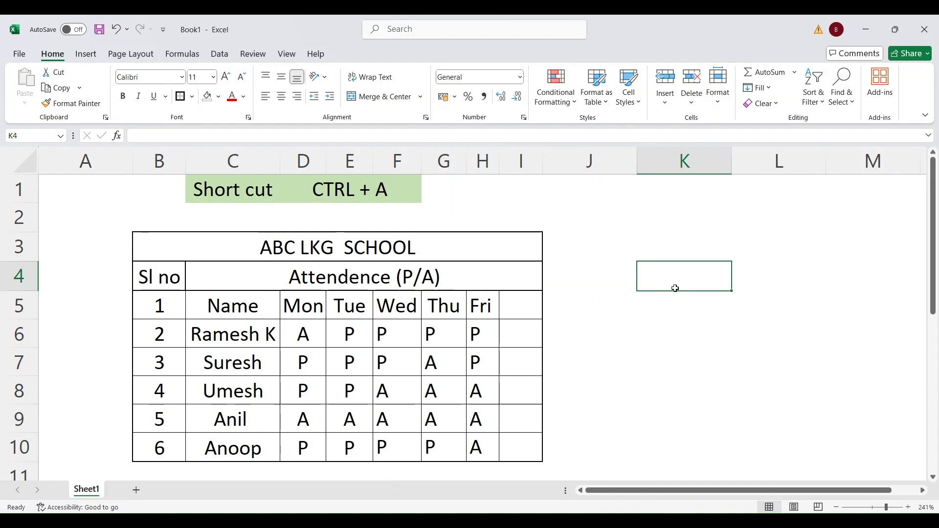
pyautogui.hotkey('ctrl', 'a')
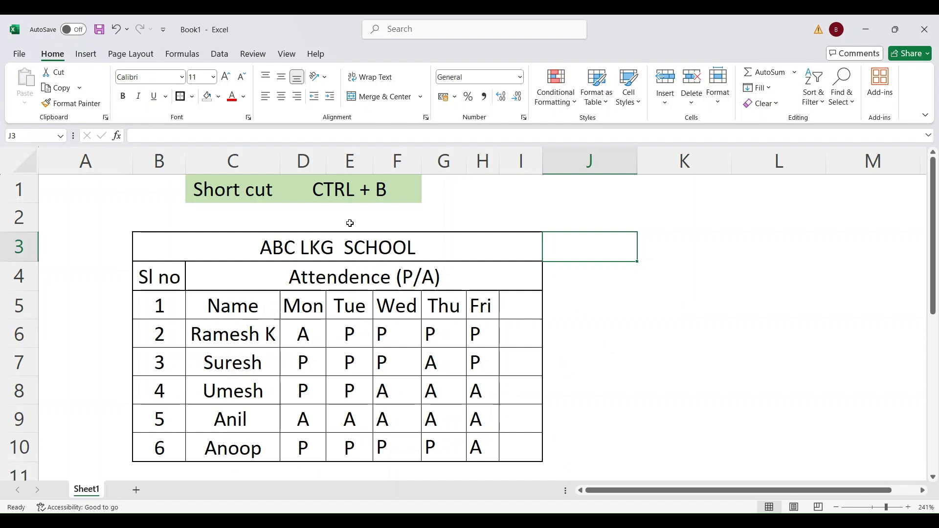
# - Make all text in the attendance table B3:I10 bold
pyautogui.moveTo(252, 190); pyautogui.dragTo(393, 182)
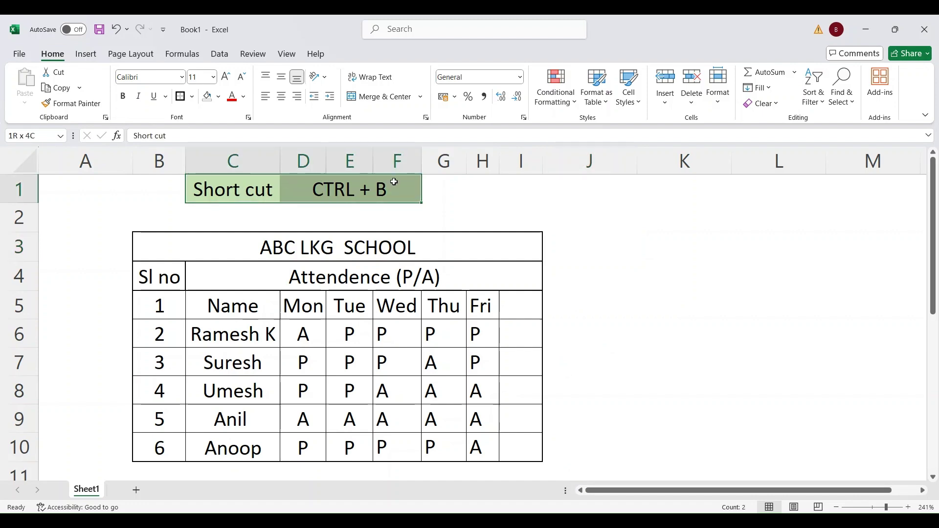
pyautogui.click(321, 288)
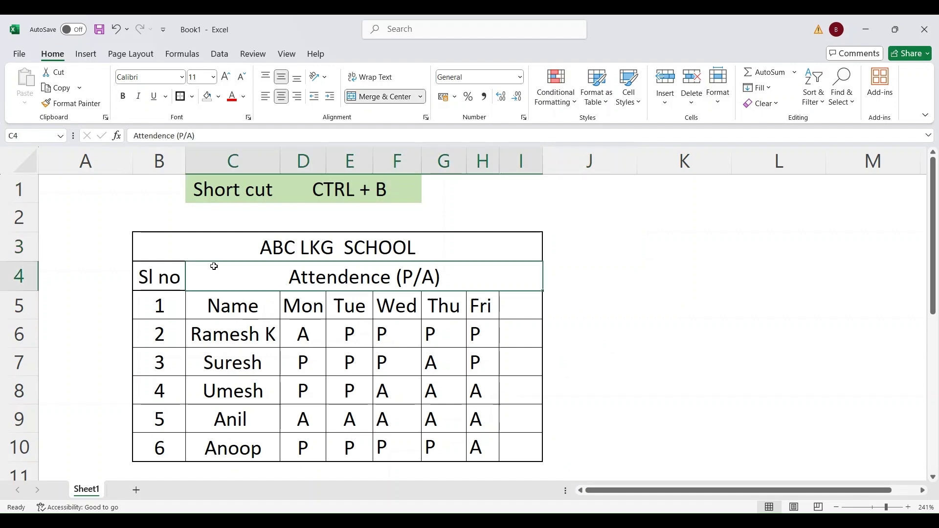
pyautogui.click(170, 248)
pyautogui.moveTo(403, 263); pyautogui.dragTo(474, 449)
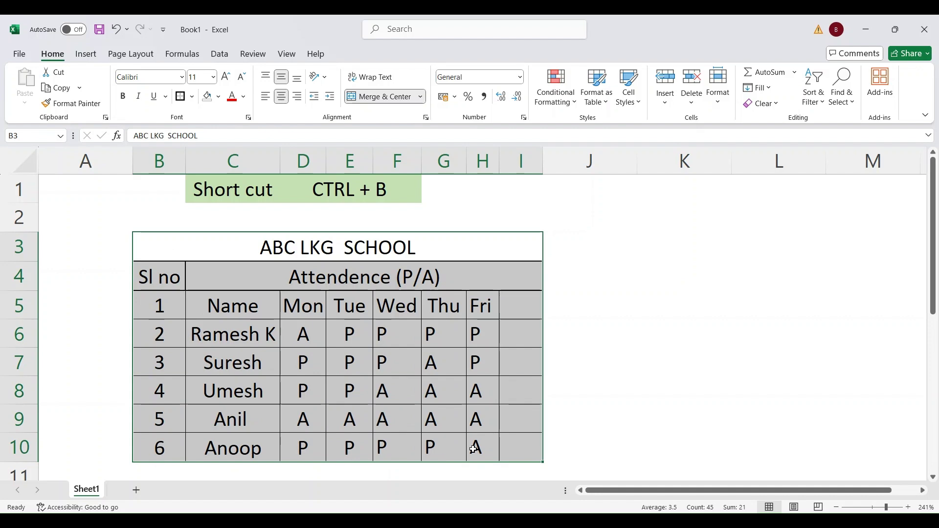
pyautogui.hotkey('ctrl', 'b')
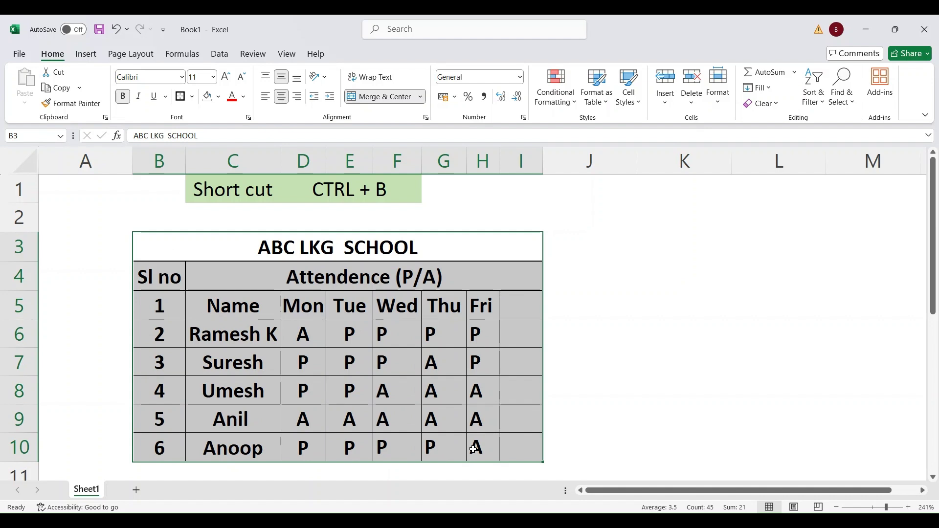
pyautogui.click(685, 362)
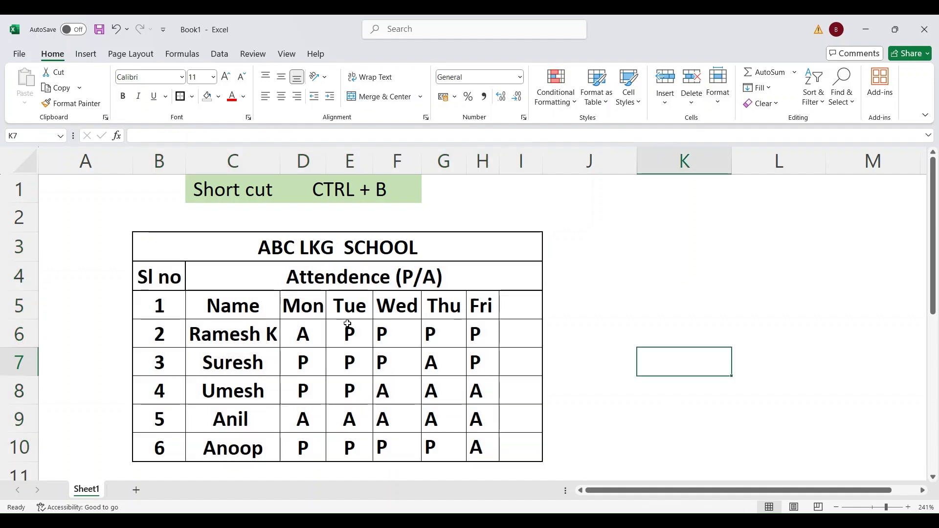
# - Remove the bold formatting from the attendance table B3:I10
pyautogui.moveTo(195, 245); pyautogui.dragTo(443, 445)
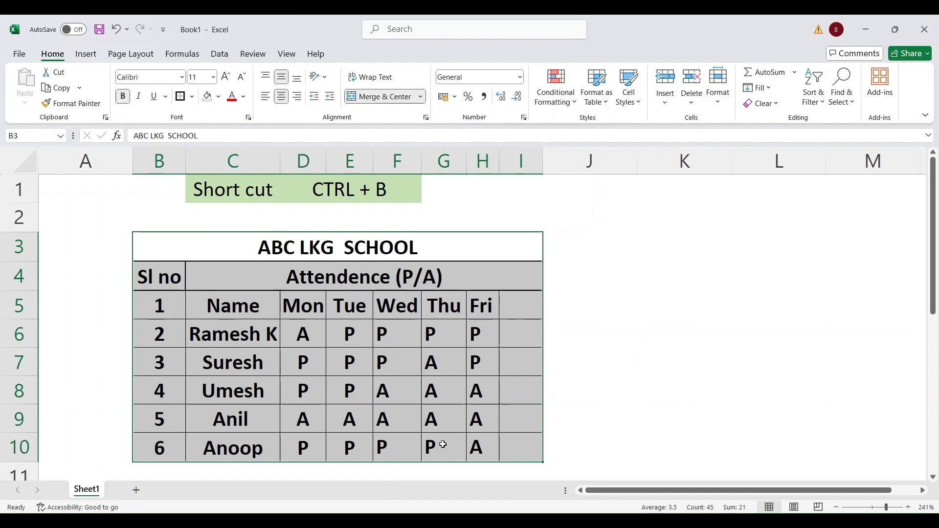
pyautogui.hotkey('ctrl', 'b')
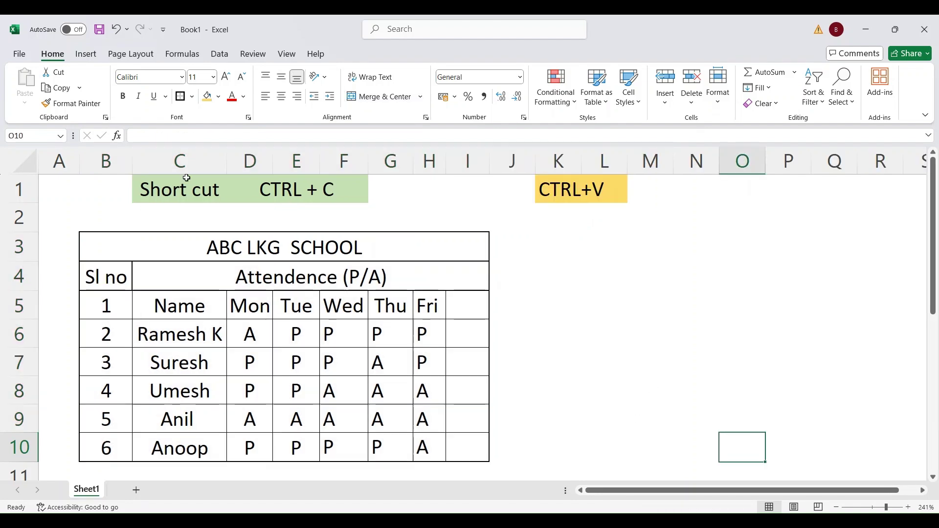
# - Copy the whole attendance table B3:I10 and paste it at cell K3
pyautogui.moveTo(186, 178); pyautogui.dragTo(328, 189)
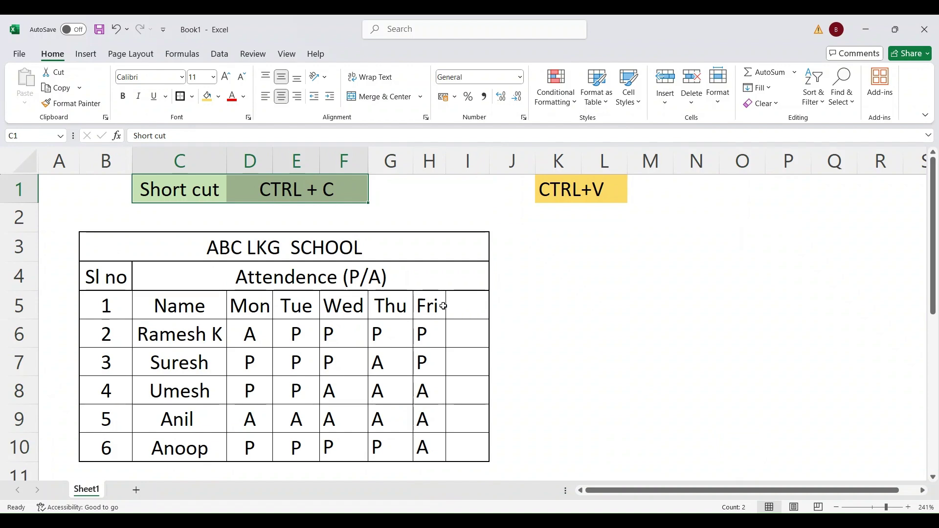
pyautogui.moveTo(97, 250); pyautogui.dragTo(381, 417)
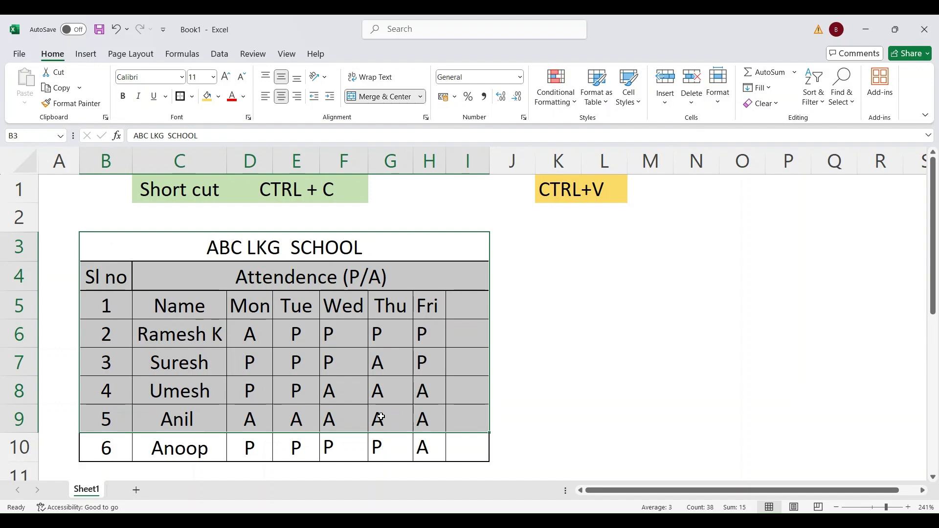
pyautogui.click(204, 354)
pyautogui.click(108, 252)
pyautogui.moveTo(108, 253); pyautogui.dragTo(358, 453)
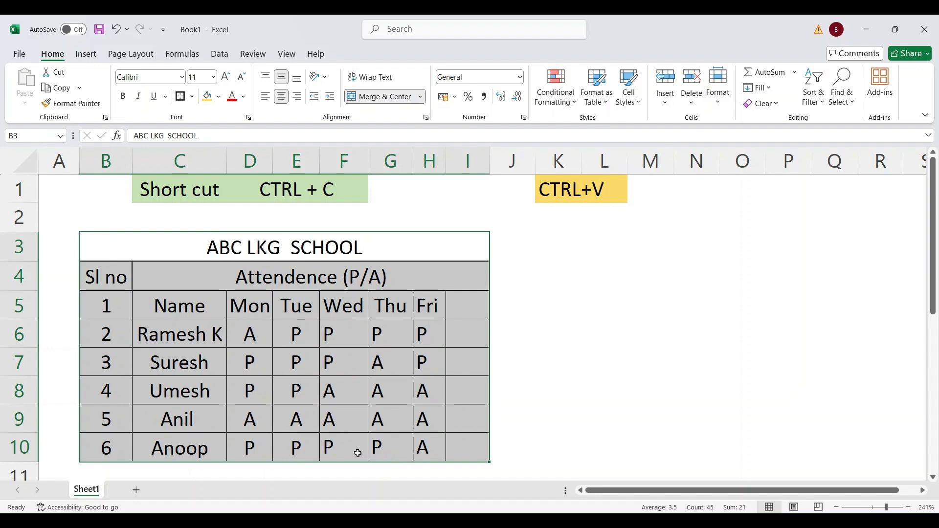
pyautogui.hotkey('ctrl', 'c')
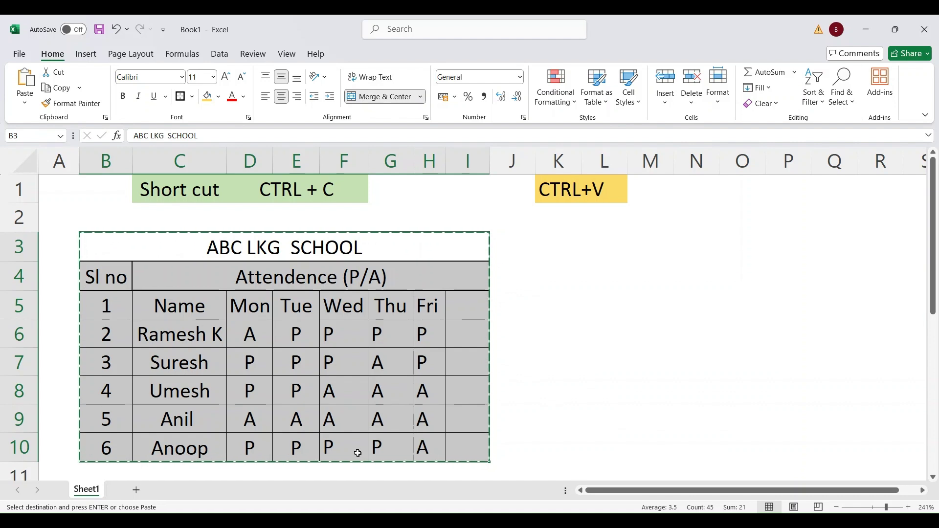
pyautogui.click(577, 250)
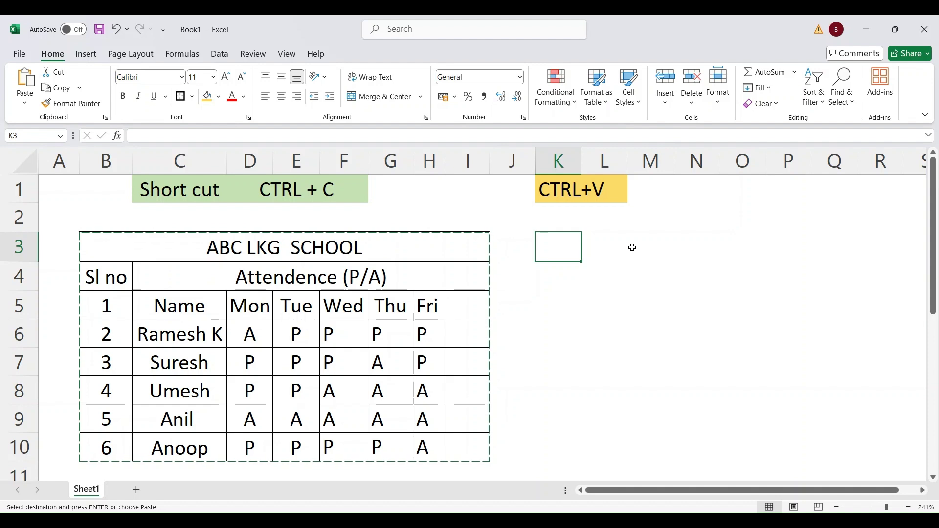
pyautogui.hotkey('ctrl', 'v')
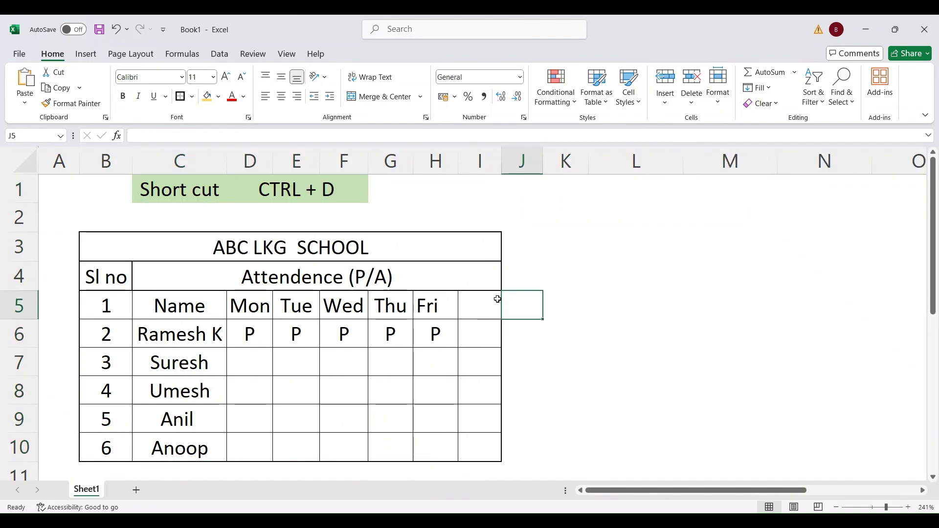
# - Fill the Monday to Friday attendance marks in row 6 down to row 10, across D6:H10
pyautogui.moveTo(177, 191); pyautogui.dragTo(346, 180)
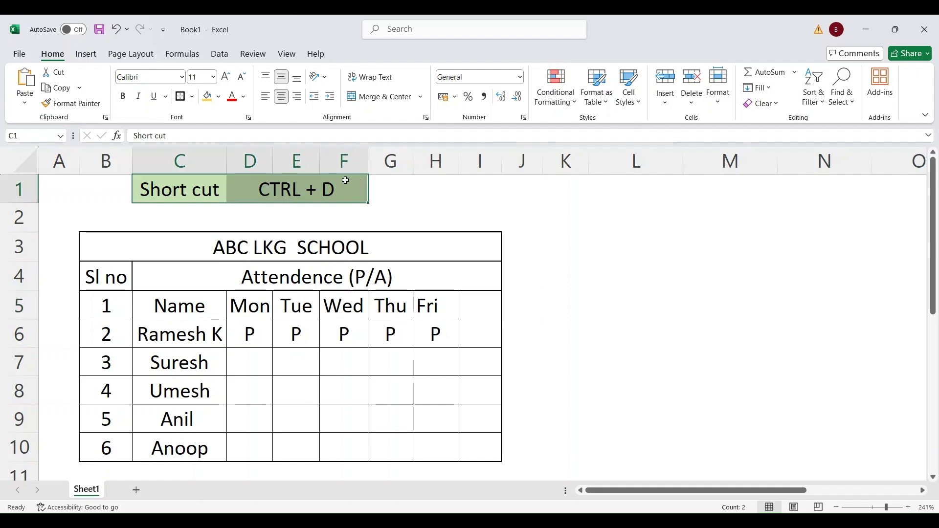
pyautogui.click(375, 337)
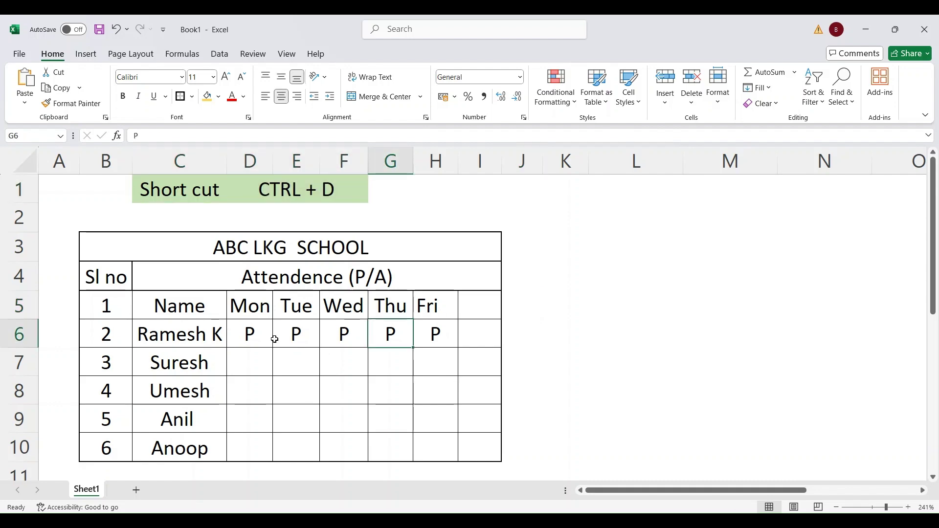
pyautogui.moveTo(247, 332); pyautogui.dragTo(428, 334)
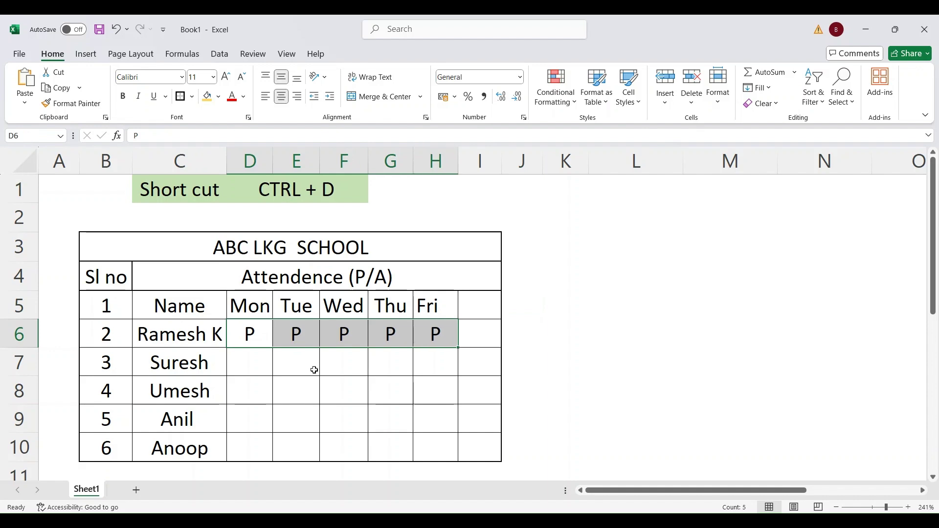
pyautogui.moveTo(247, 364); pyautogui.dragTo(436, 447)
pyautogui.moveTo(251, 332); pyautogui.dragTo(443, 454)
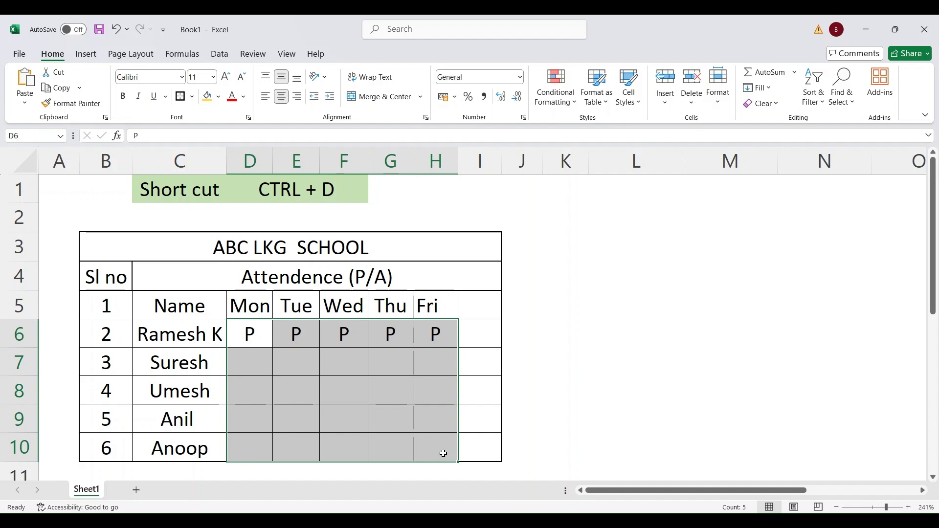
pyautogui.hotkey('ctrl', 'd')
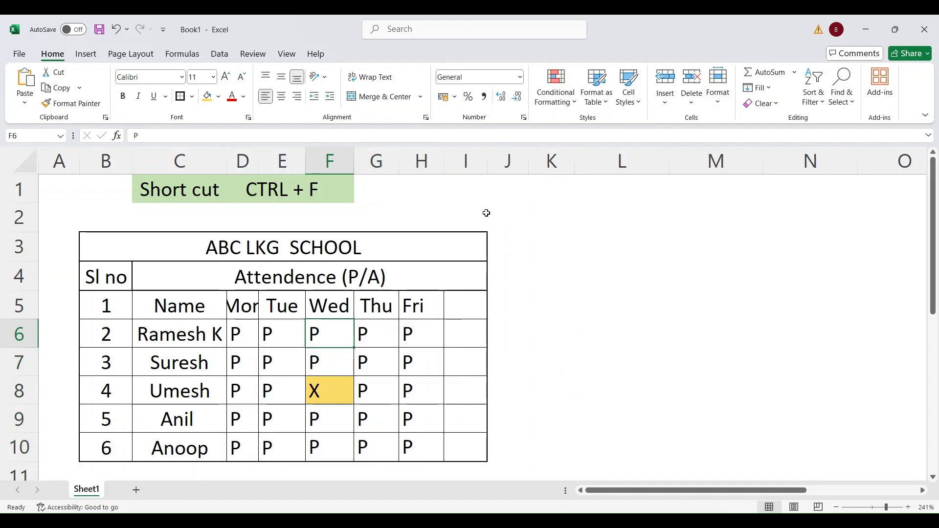
# - Open Find and Replace with X as the text to find, starting from cell F8
pyautogui.moveTo(168, 189); pyautogui.dragTo(331, 184)
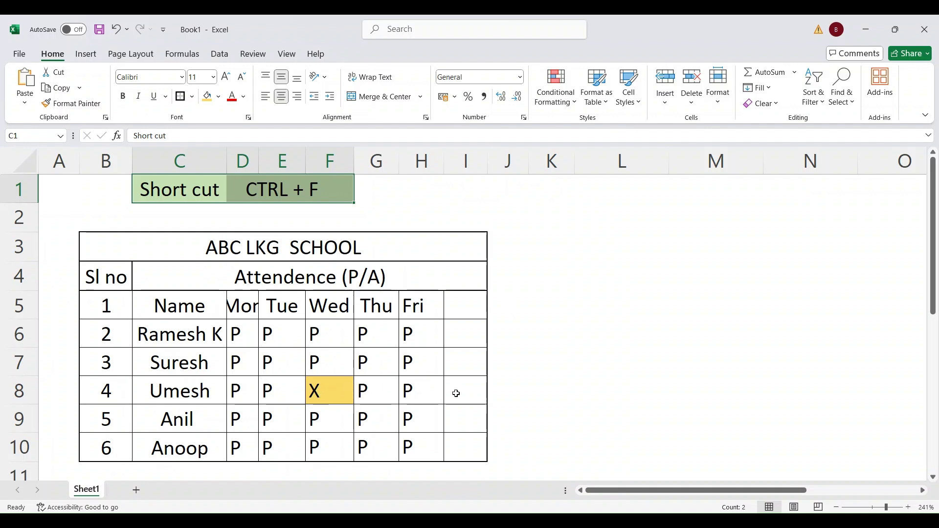
pyautogui.click(331, 392)
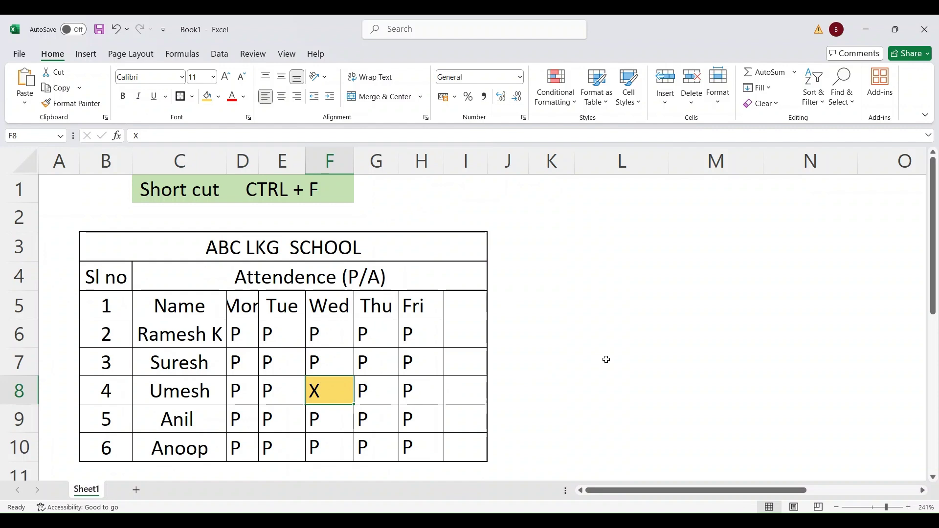
pyautogui.hotkey('ctrl', 'f')
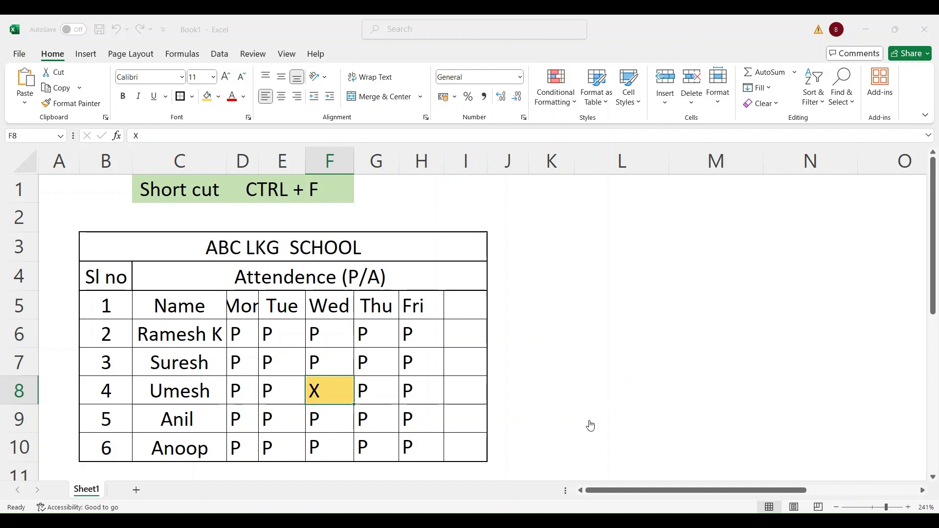
pyautogui.hotkey('ctrl', 'f')
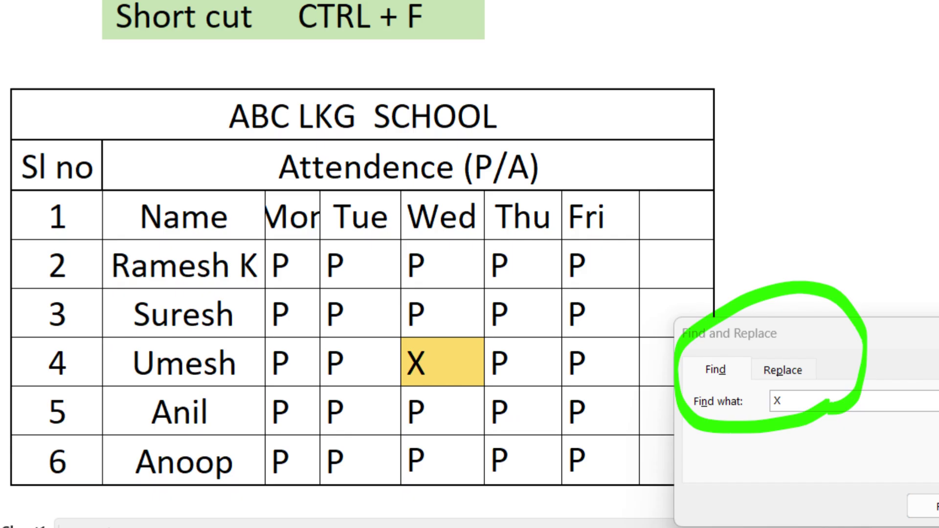